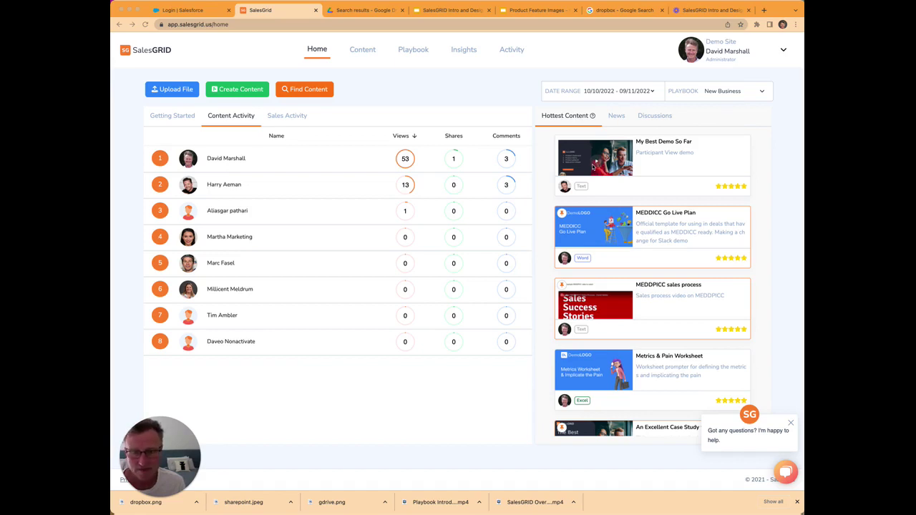
# Review the hottest content list and the news feed on the home page
pyautogui.scroll(-3, 652, 321)
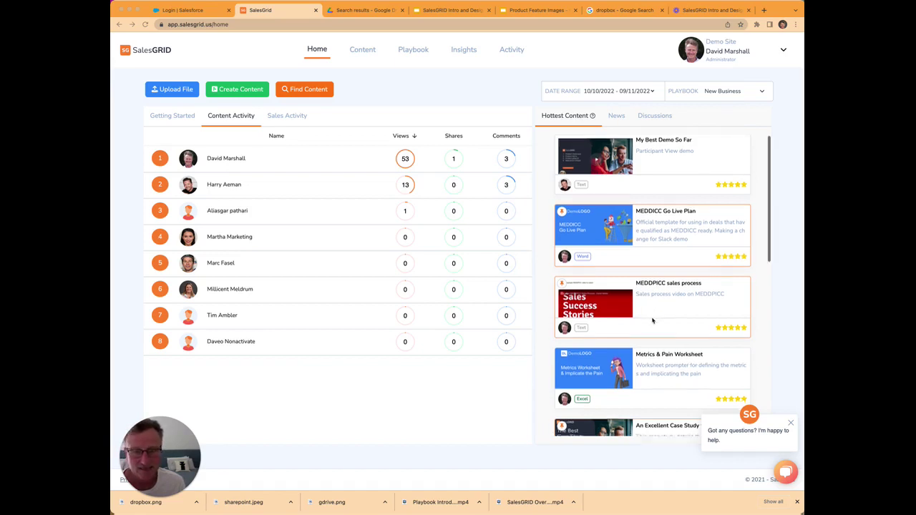
pyautogui.scroll(3, 653, 320)
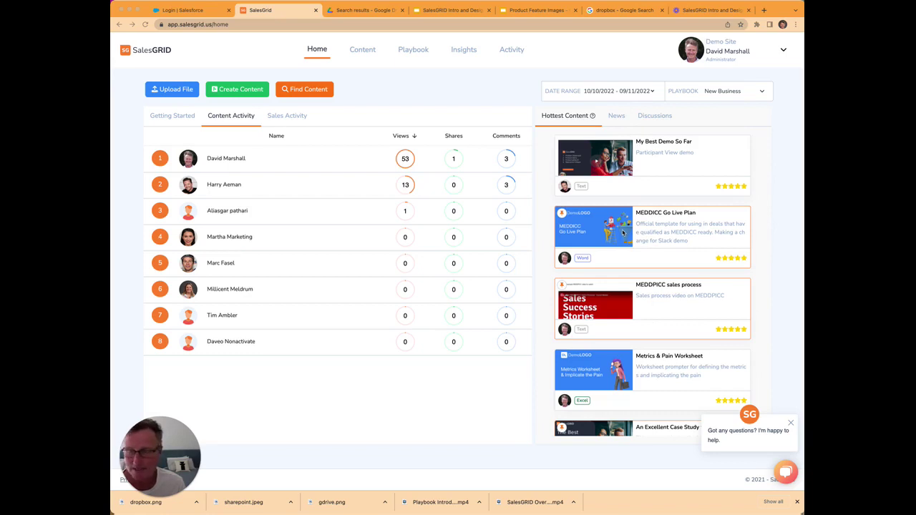
pyautogui.click(617, 119)
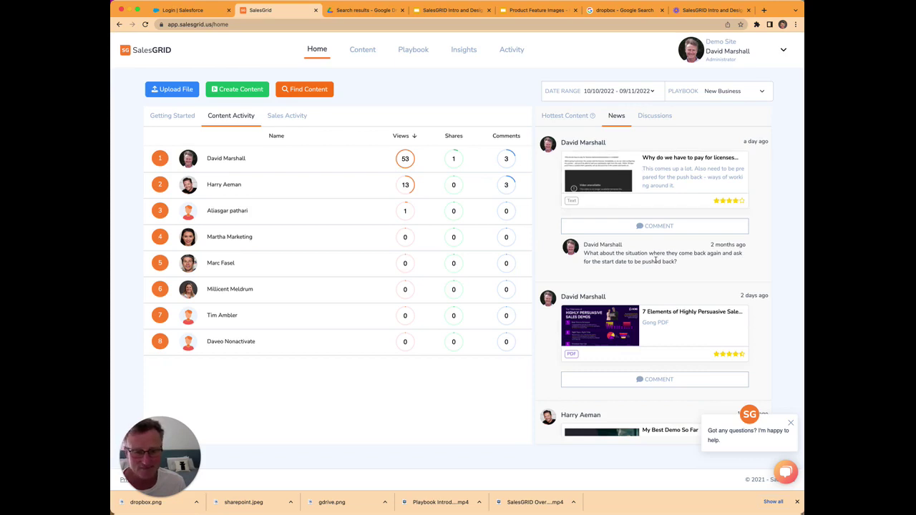
pyautogui.scroll(-3, 654, 262)
pyautogui.scroll(3, 654, 262)
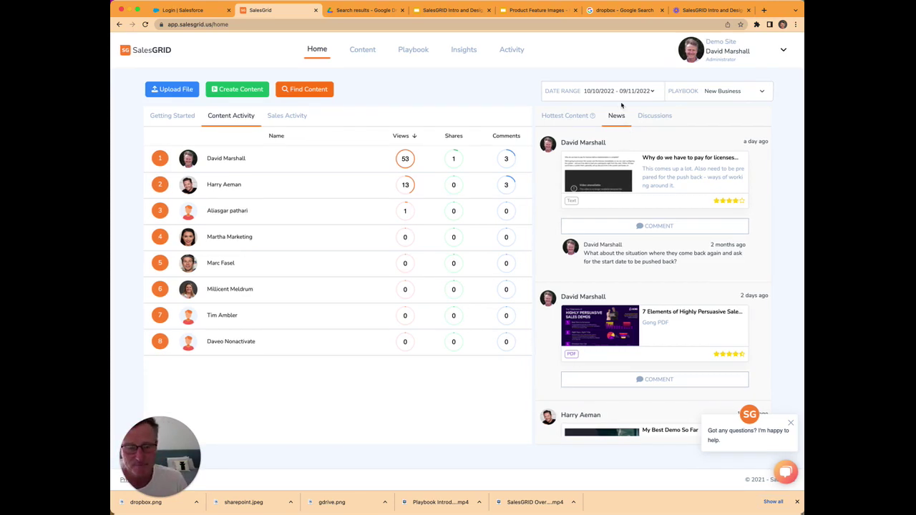
# Open the 7 Elements of Highly Persuasive Sales Demos item from the news feed and examine its preview, title, description and tags
pyautogui.click(624, 326)
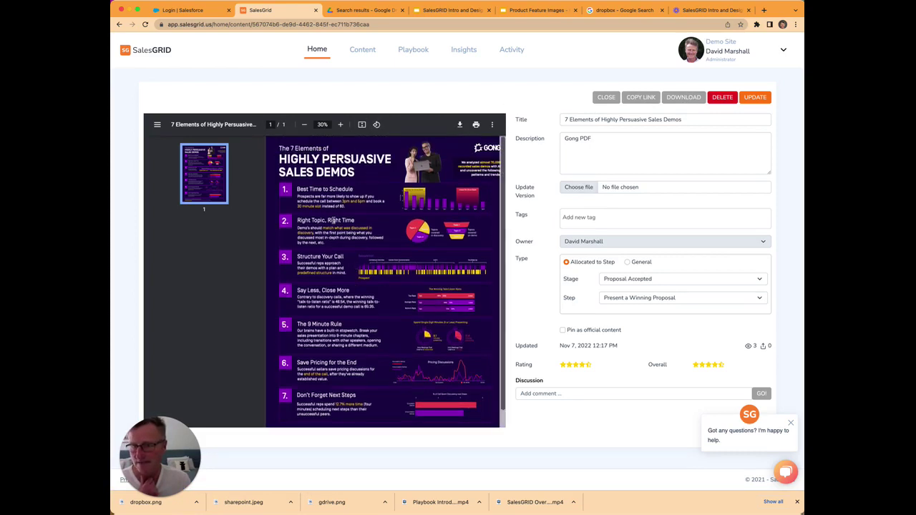
pyautogui.scroll(-1, 333, 221)
pyautogui.scroll(1, 332, 221)
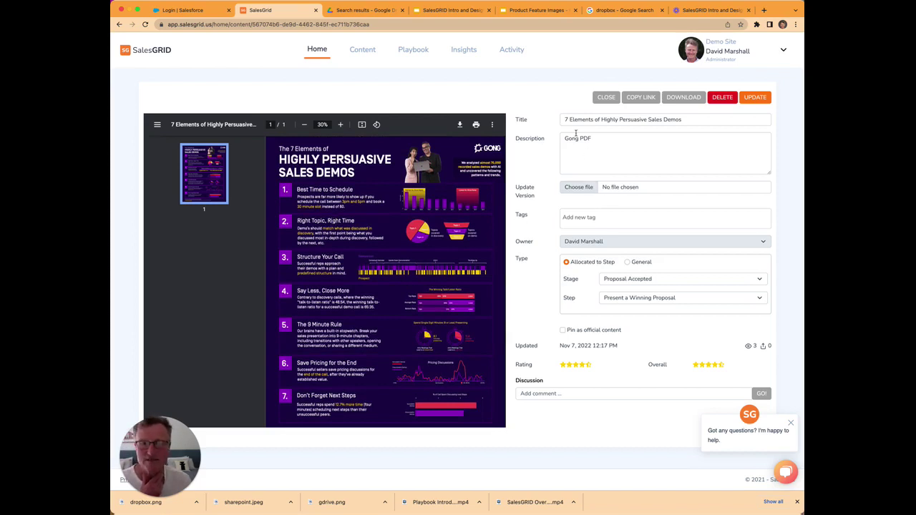
pyautogui.moveTo(576, 120); pyautogui.dragTo(628, 141)
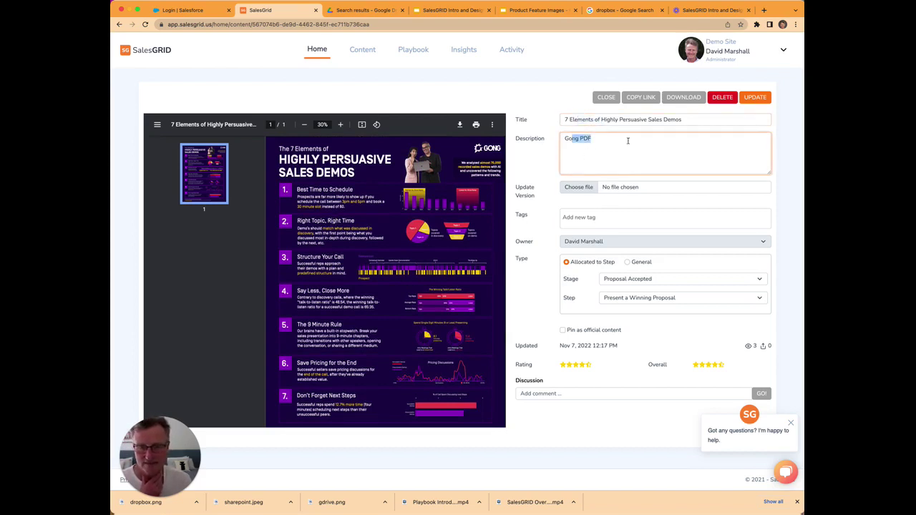
pyautogui.click(595, 218)
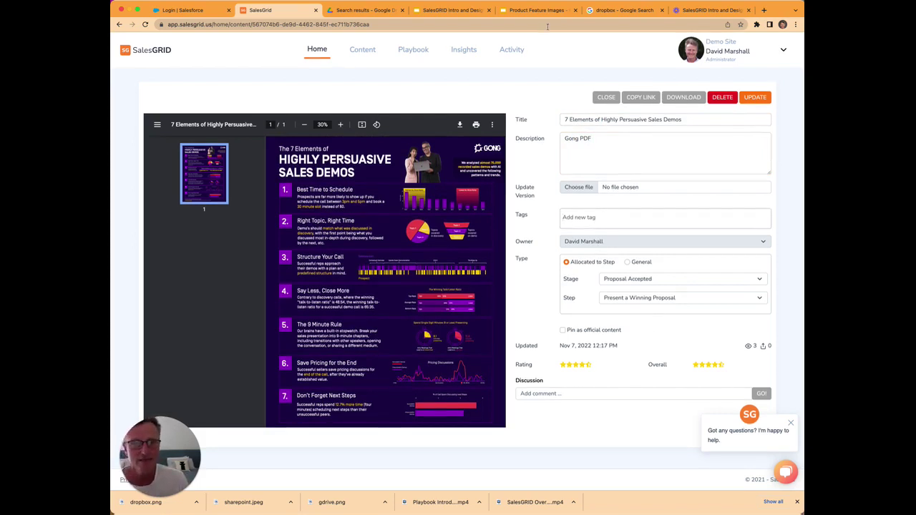
# Open the content library and examine the deck search results across the sales stages, from General Content to Proposal Accepted
pyautogui.click(362, 51)
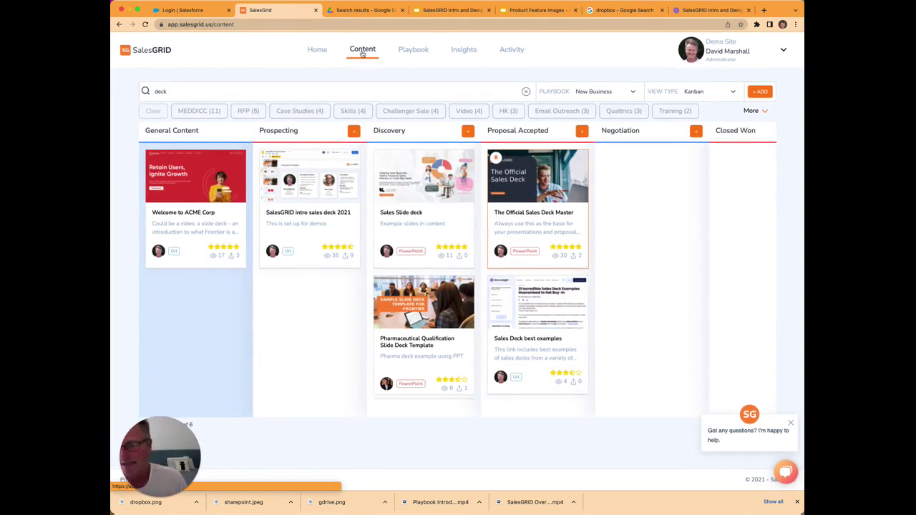
pyautogui.moveTo(583, 193)
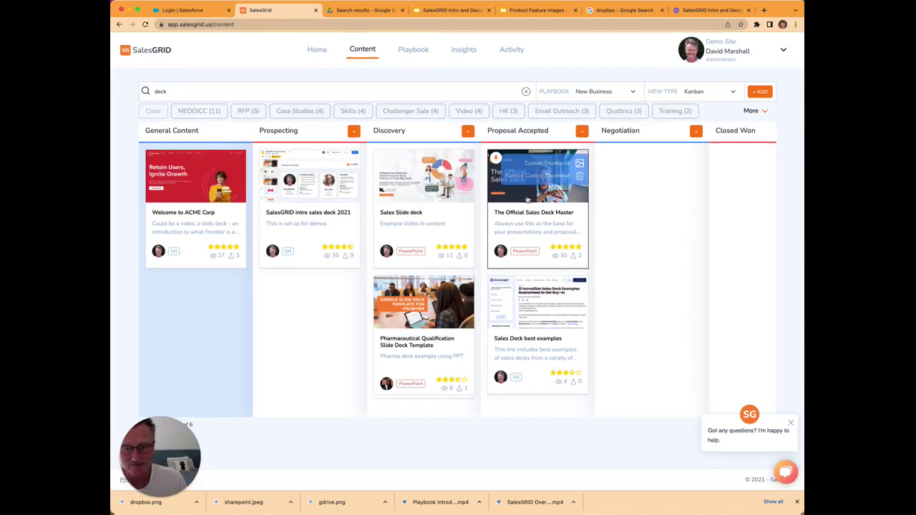
pyautogui.moveTo(399, 192)
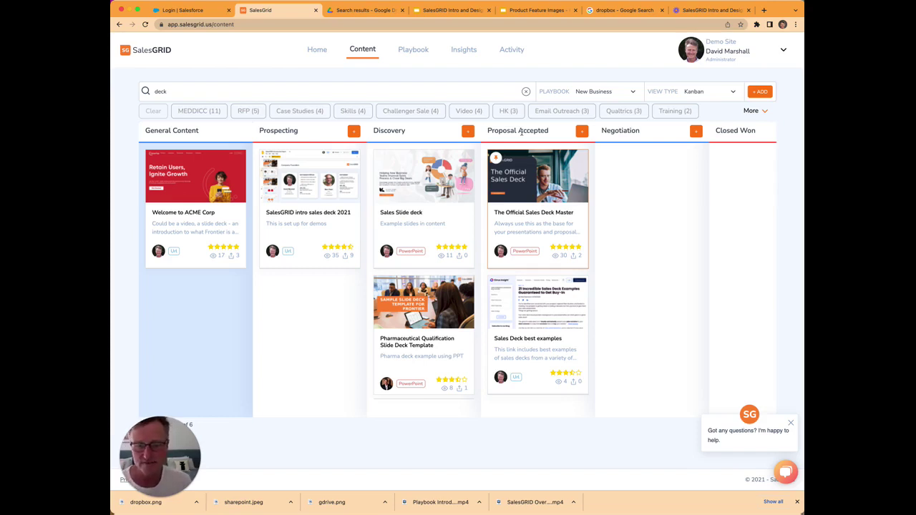
pyautogui.moveTo(547, 195)
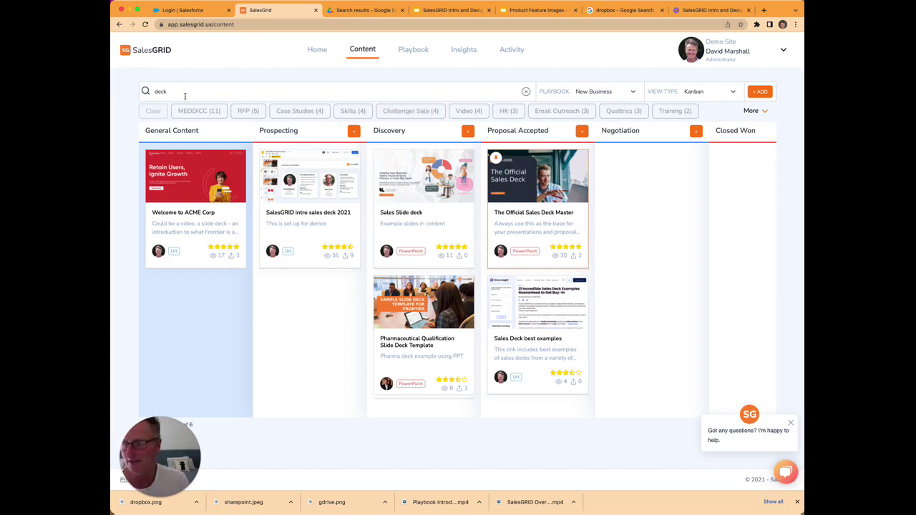
pyautogui.moveTo(184, 96); pyautogui.dragTo(146, 93)
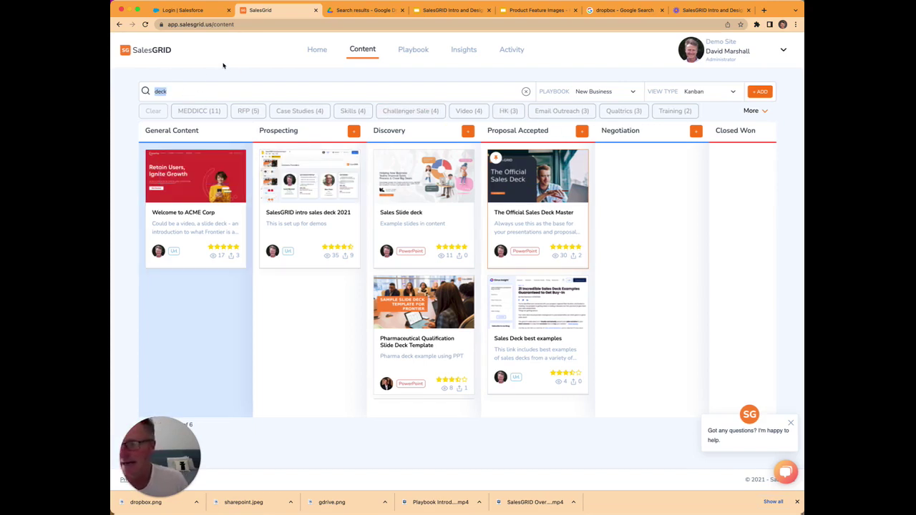
pyautogui.moveTo(319, 243)
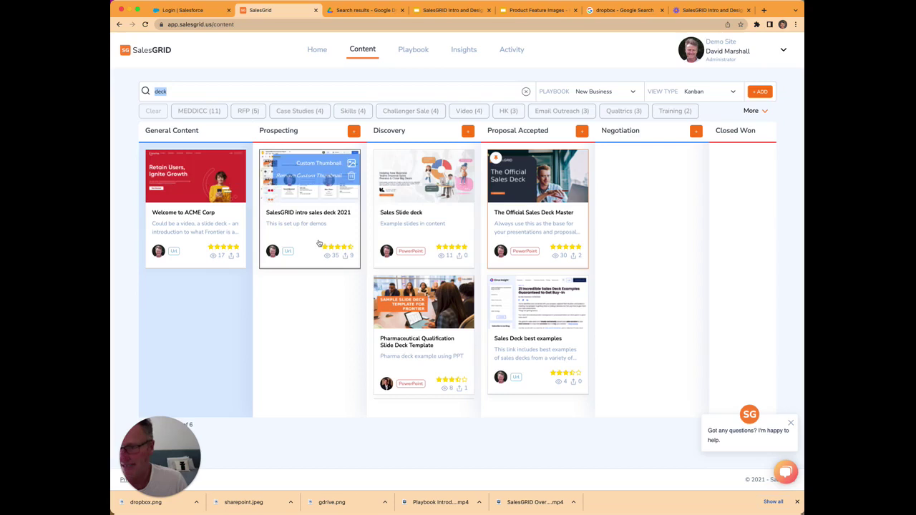
pyautogui.moveTo(496, 203)
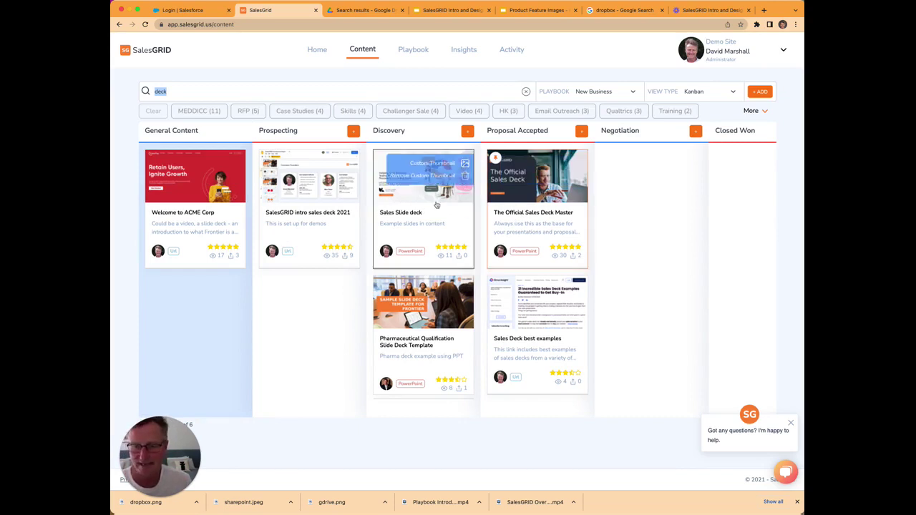
pyautogui.moveTo(450, 175)
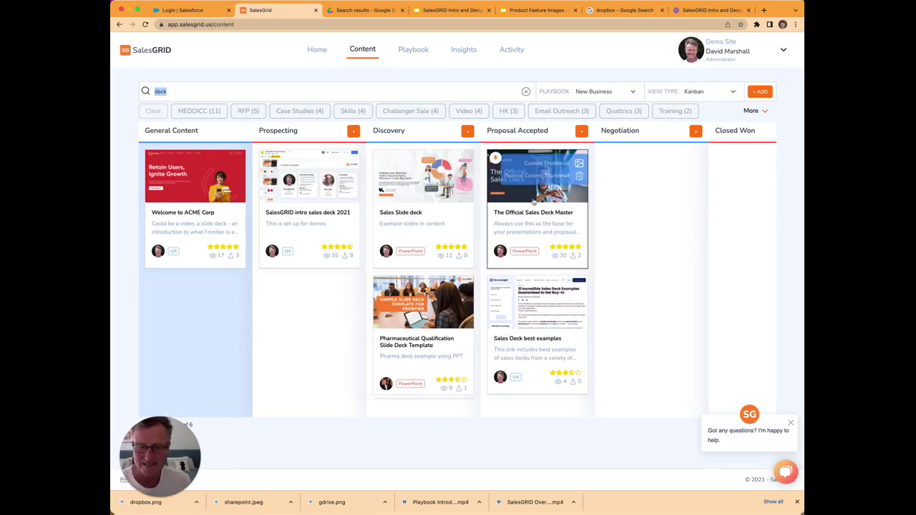
pyautogui.moveTo(492, 355)
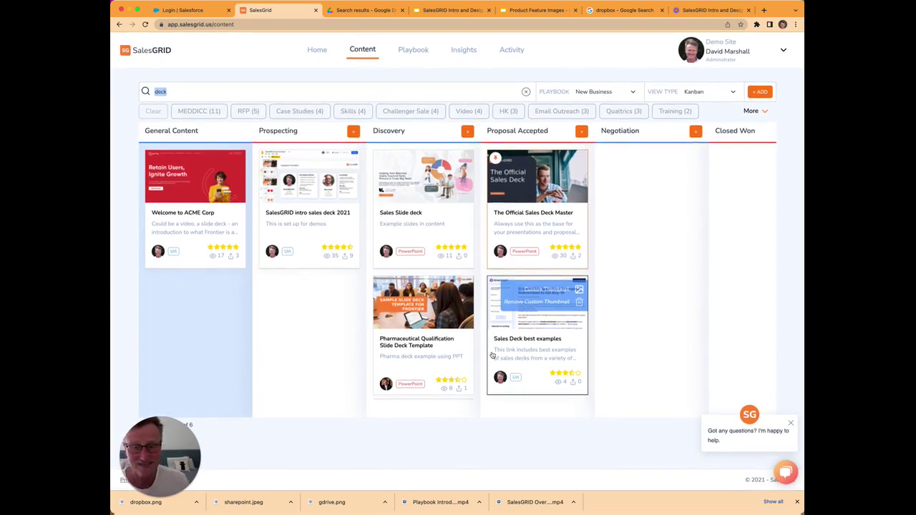
pyautogui.moveTo(496, 265)
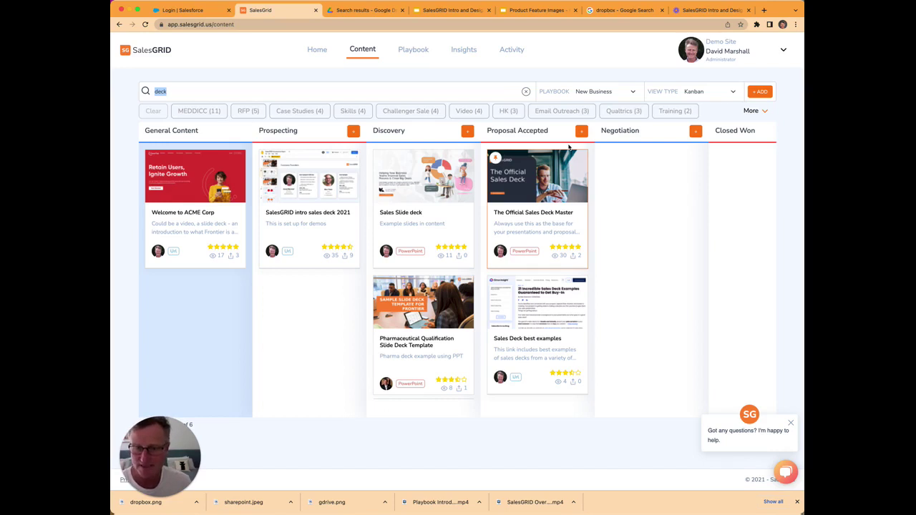
# Replace the content library's deck search with the MEDDICC tag filter and set the view type to Cards
pyautogui.click(526, 92)
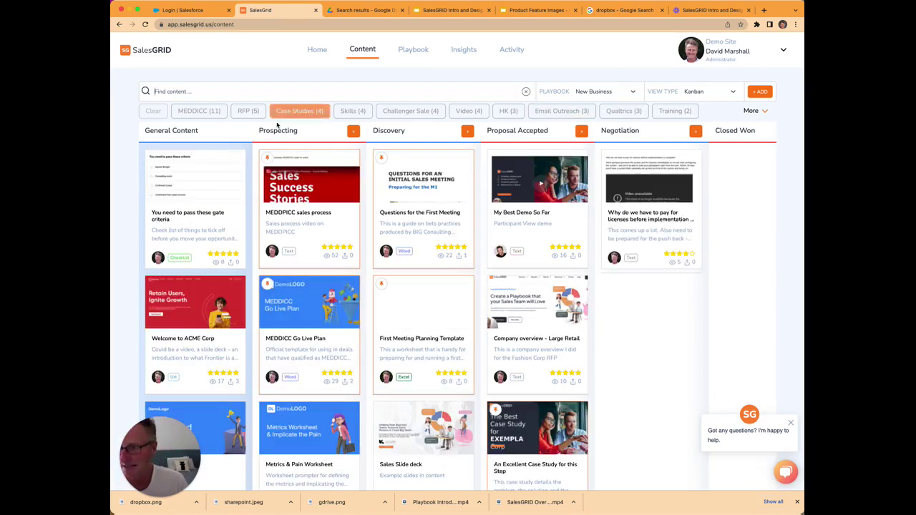
pyautogui.click(201, 116)
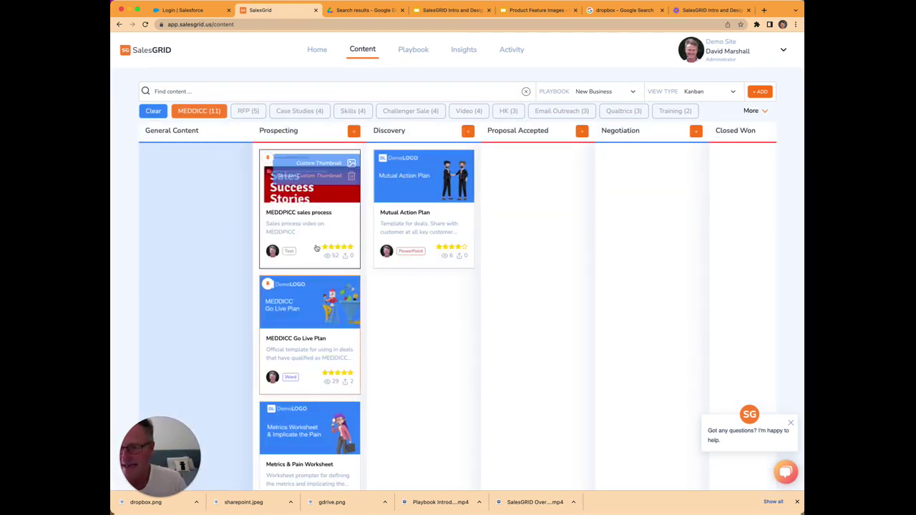
pyautogui.click(707, 93)
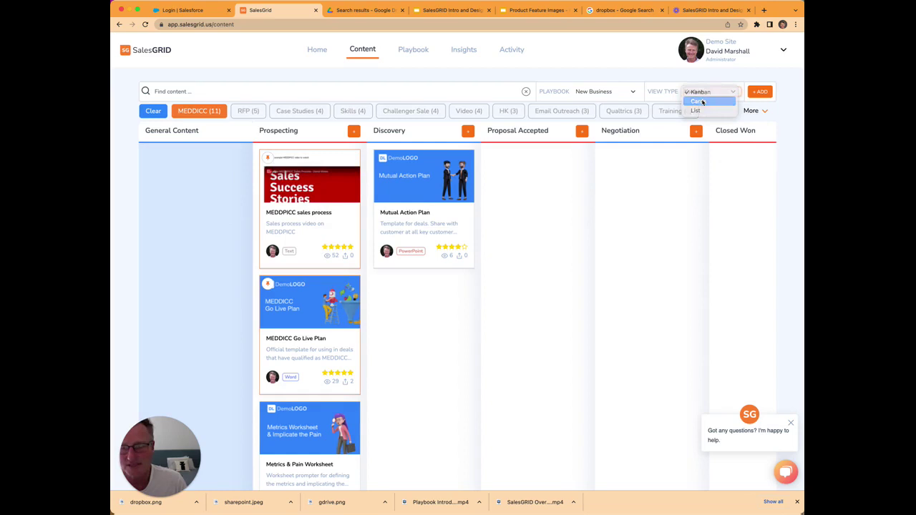
pyautogui.click(693, 106)
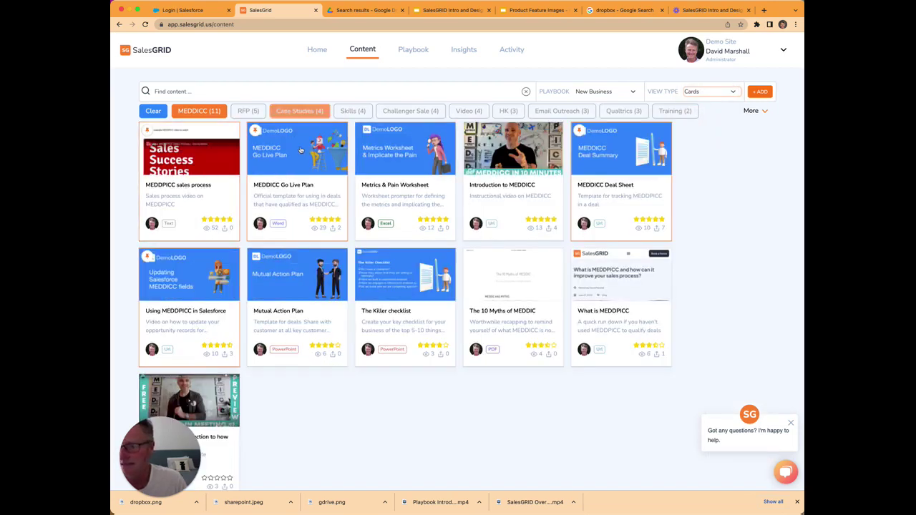
# Look through the MEDDICC content cards, checking their titles, file types and ratings
pyautogui.moveTo(207, 150)
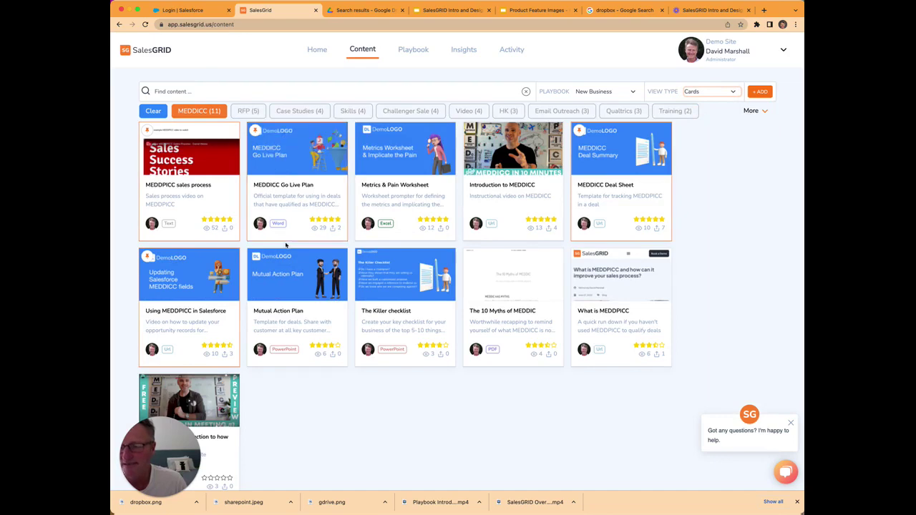
pyautogui.scroll(-2, 272, 215)
pyautogui.scroll(2, 208, 236)
pyautogui.moveTo(208, 237)
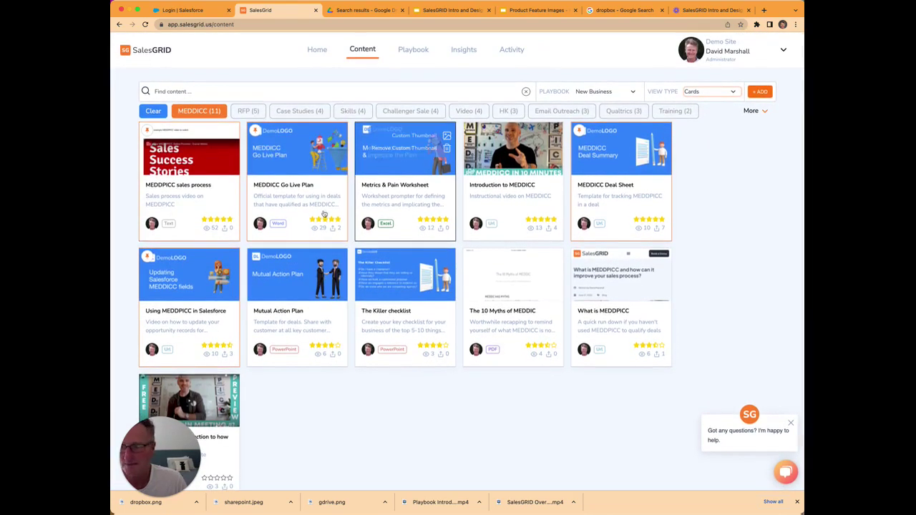
pyautogui.moveTo(432, 292)
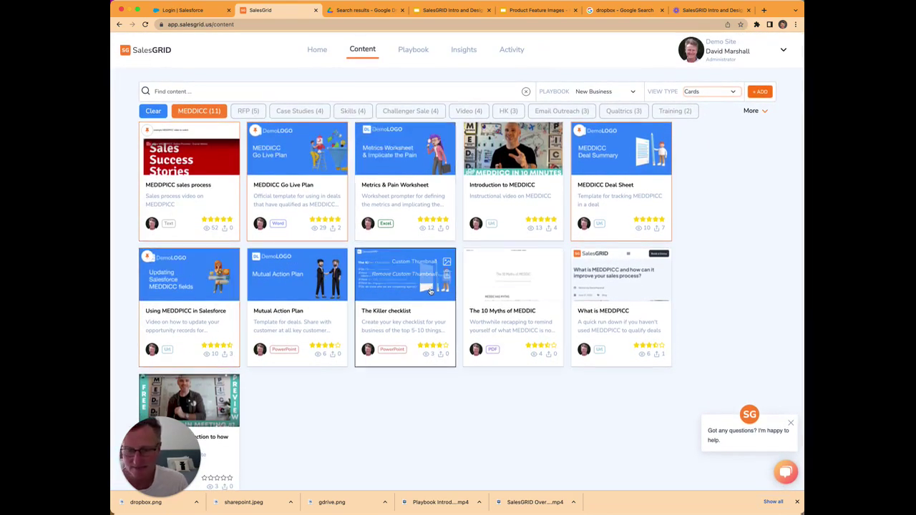
pyautogui.scroll(-1, 430, 324)
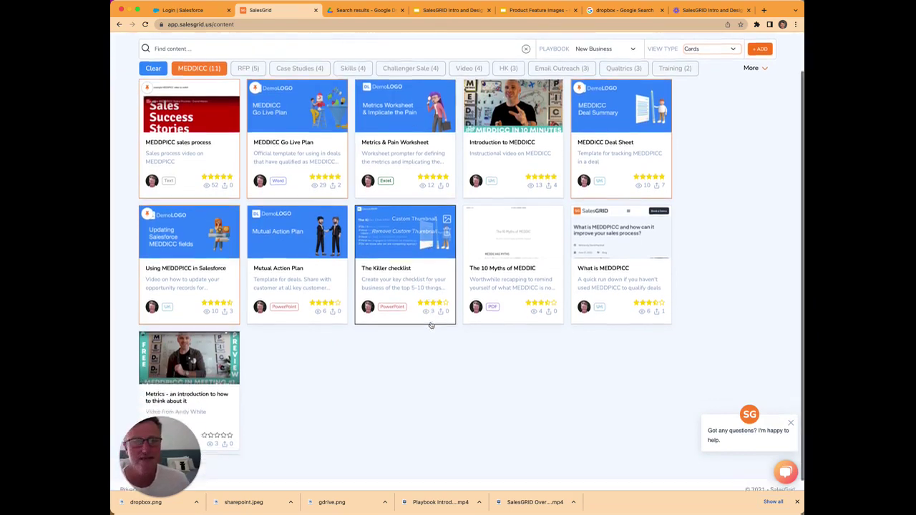
pyautogui.scroll(1, 432, 326)
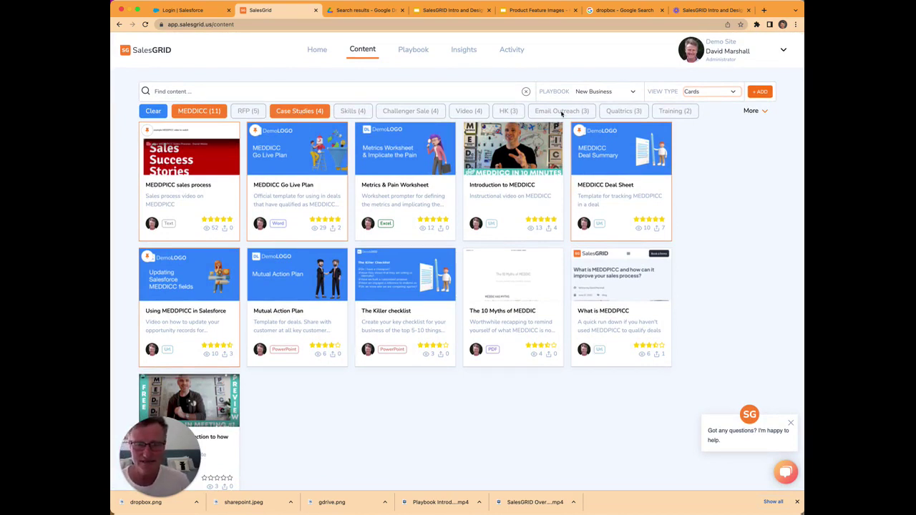
# Check which playbooks the content can be filtered by, keeping New Business selected
pyautogui.click(613, 93)
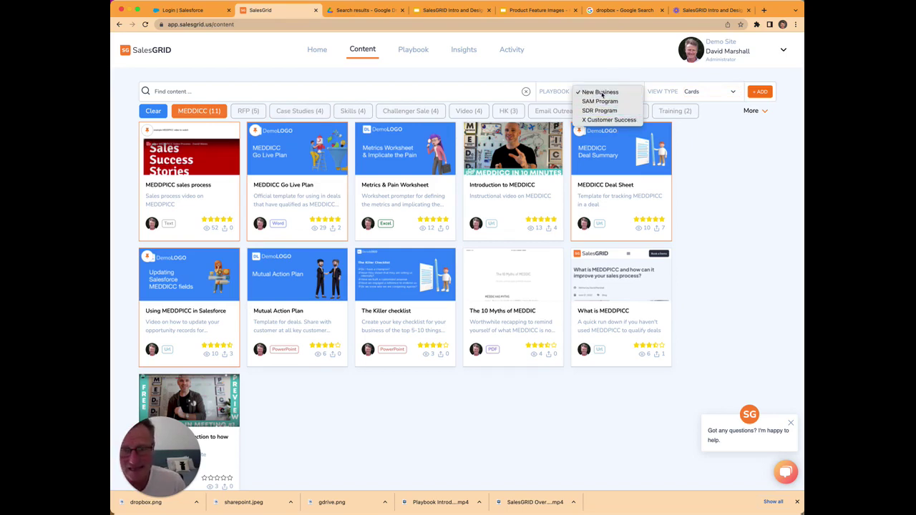
pyautogui.click(602, 93)
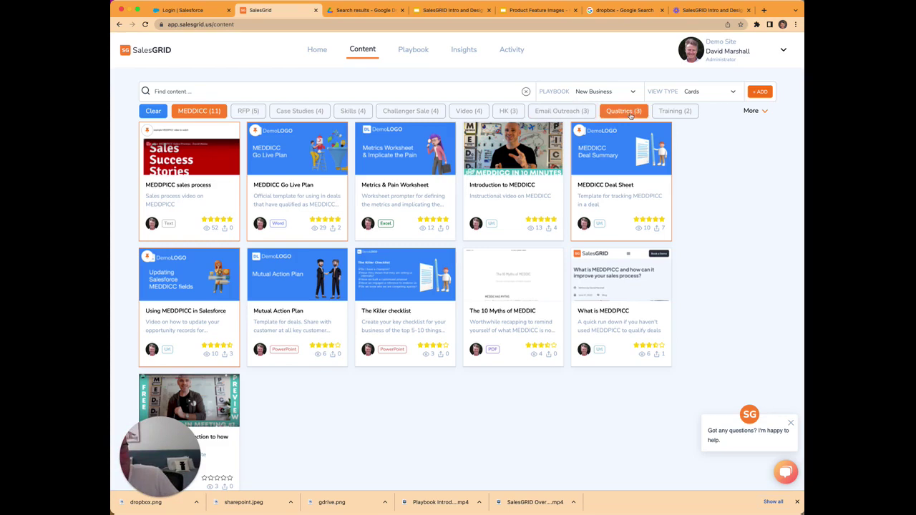
pyautogui.moveTo(201, 129)
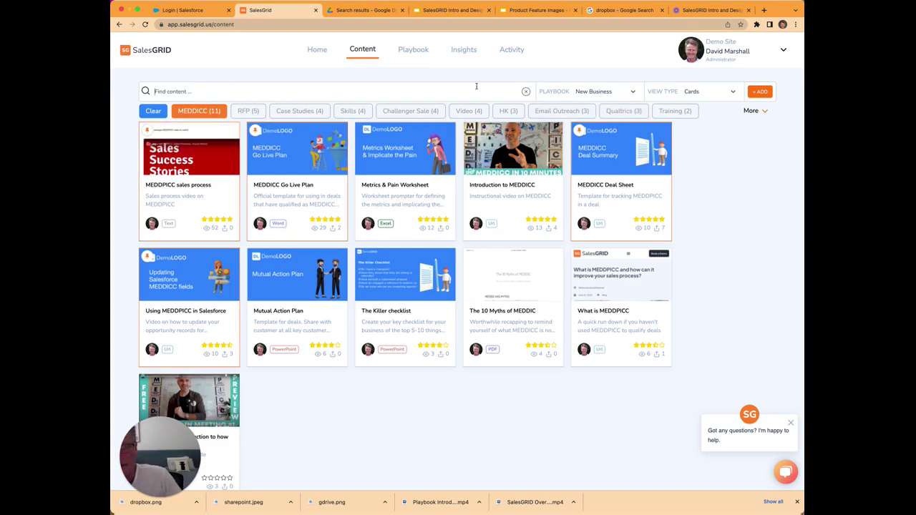
# Start adding a new content item and view its File, Url, Text and Checklist content types
pyautogui.click(763, 91)
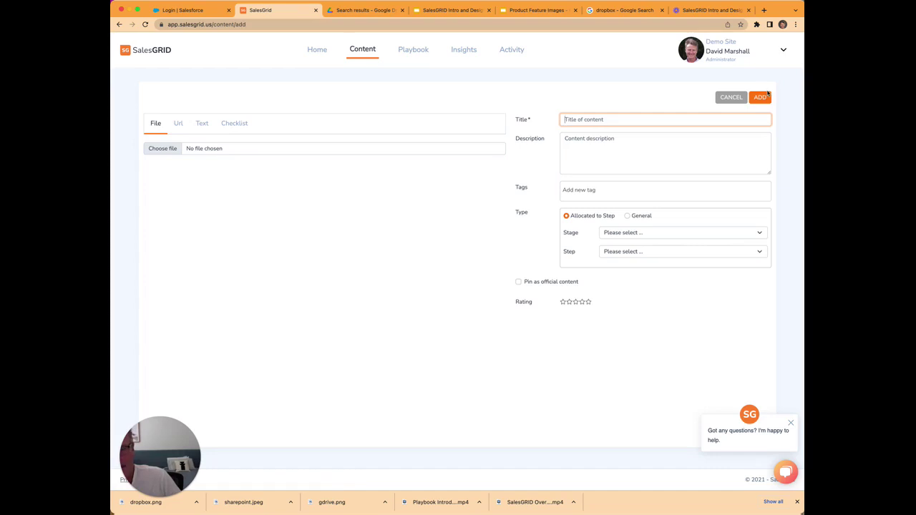
pyautogui.click(179, 127)
pyautogui.click(157, 127)
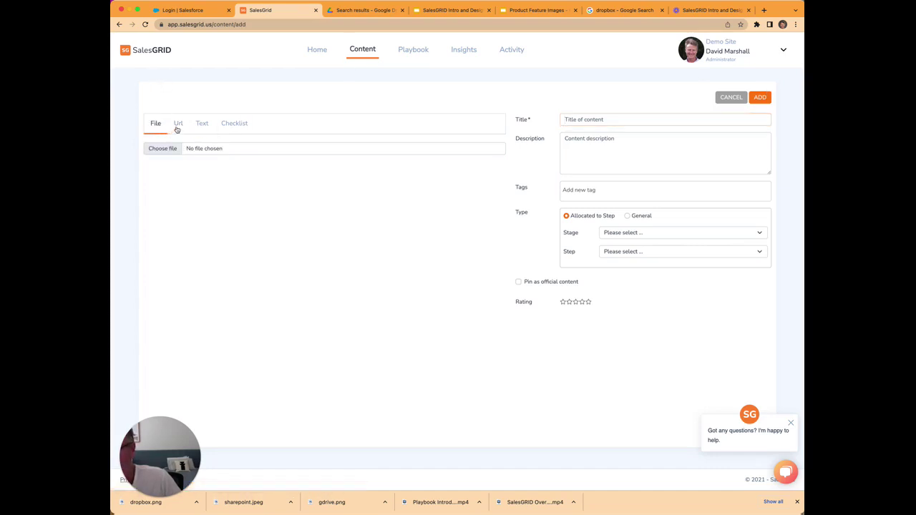
pyautogui.click(178, 126)
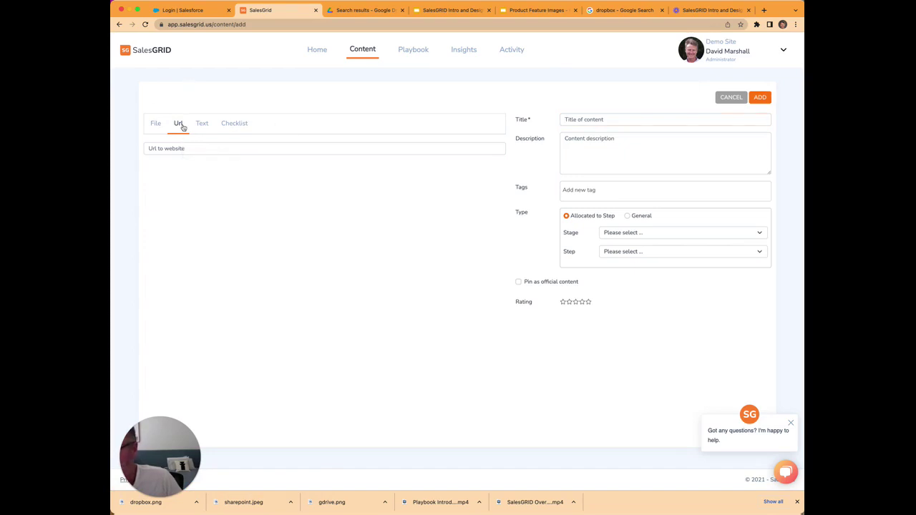
pyautogui.click(207, 125)
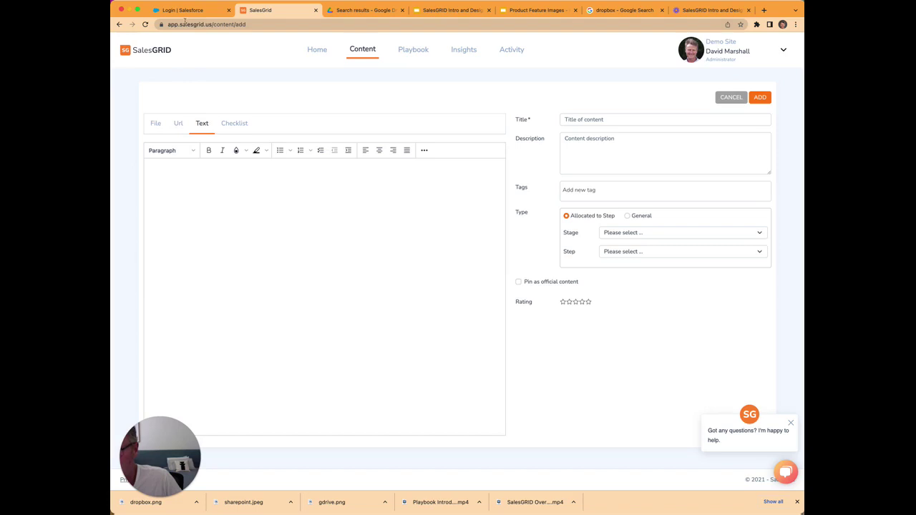
pyautogui.click(231, 125)
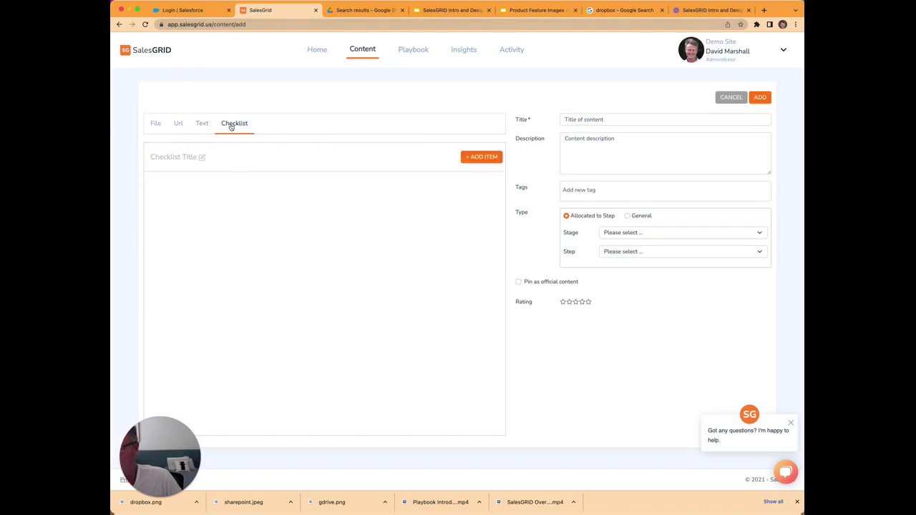
# View the Text content type's editor again, and cancel adding the new content item to return to the content library
pyautogui.click(207, 128)
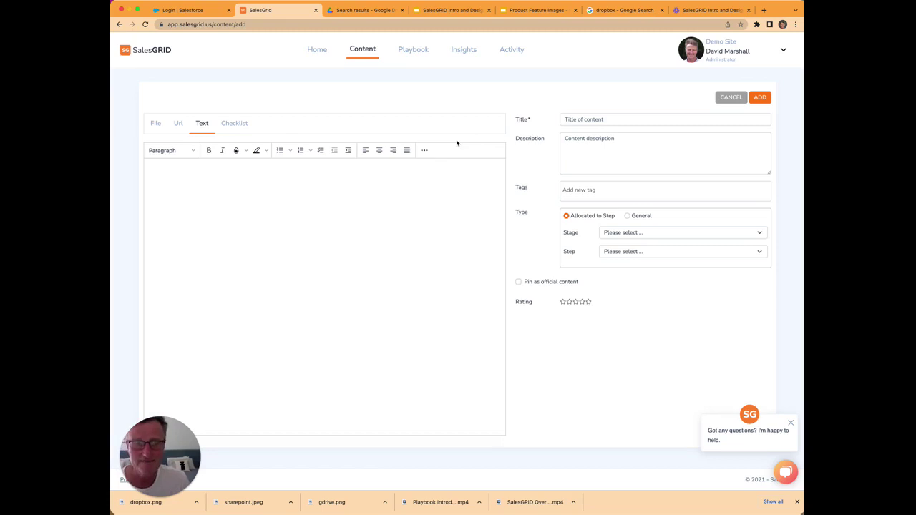
pyautogui.click(733, 100)
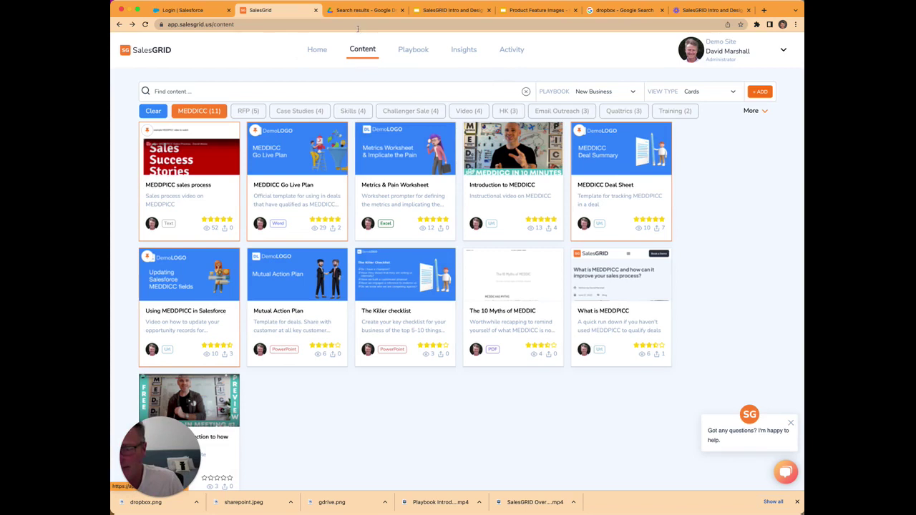
pyautogui.moveTo(397, 198)
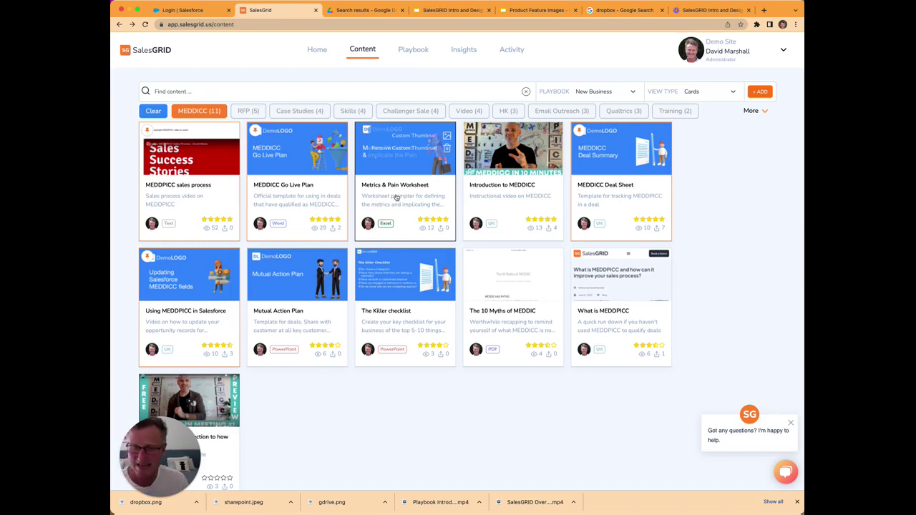
# Look through the related content of the playbook's Present a Winning Proposal step, and return to the content library
pyautogui.click(414, 50)
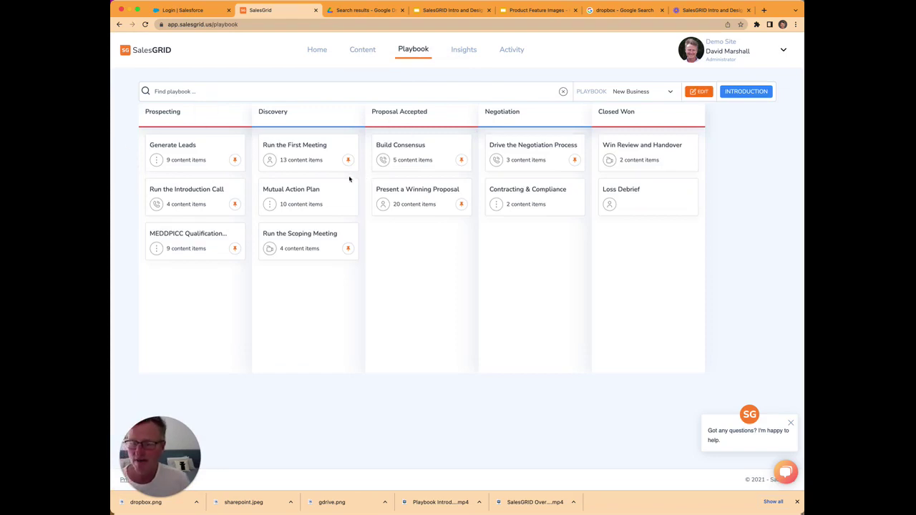
pyautogui.click(413, 198)
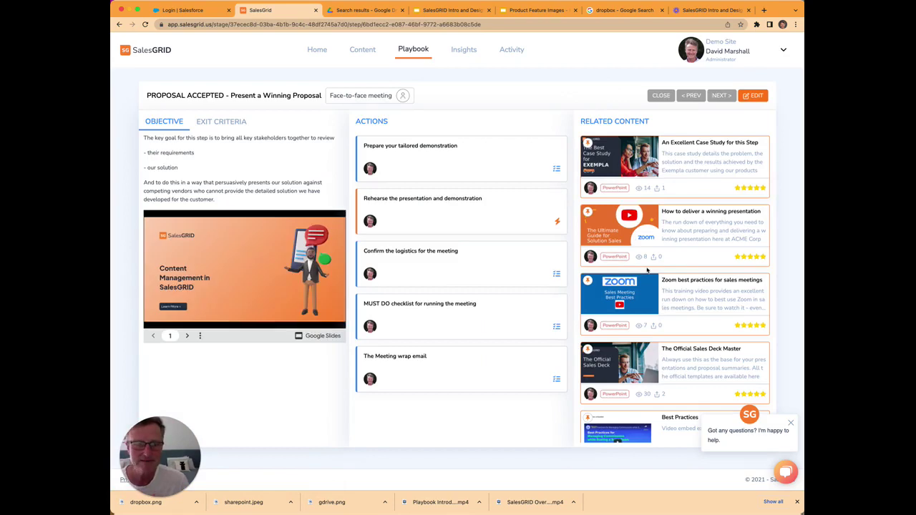
pyautogui.scroll(-10, 647, 270)
pyautogui.scroll(10, 647, 270)
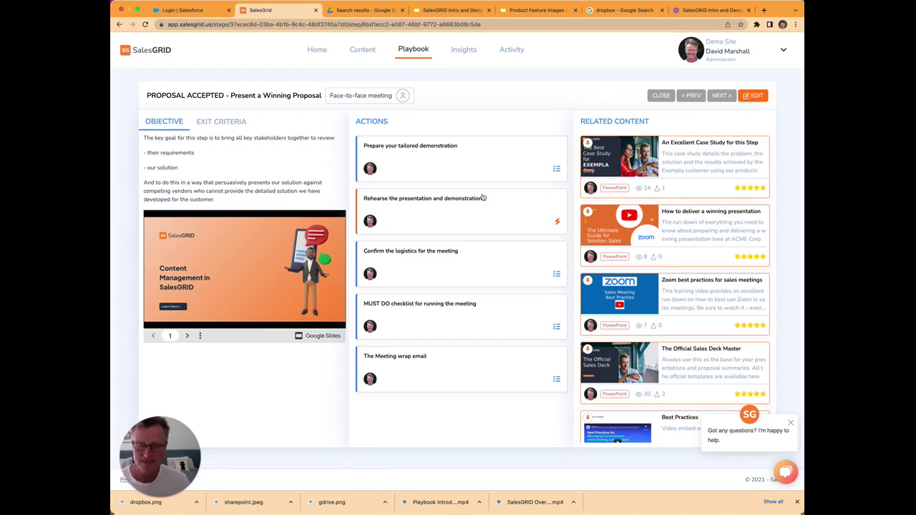
pyautogui.click(361, 52)
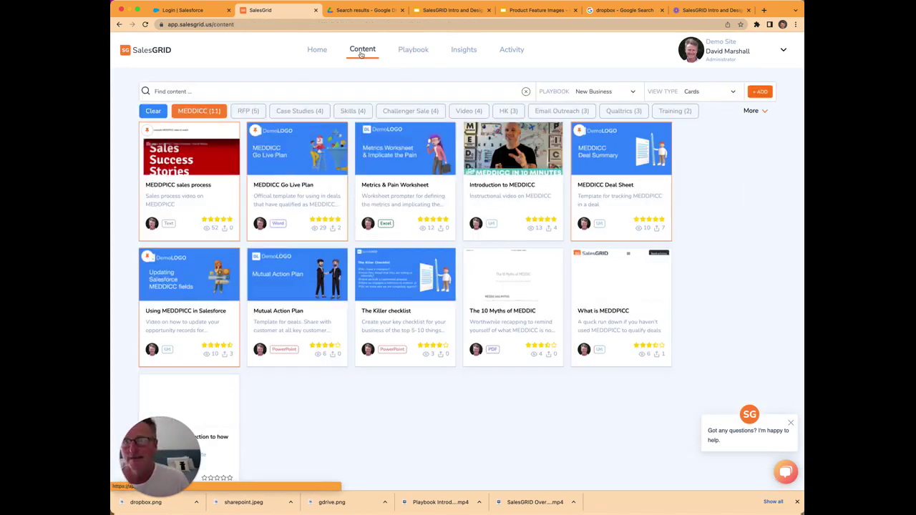